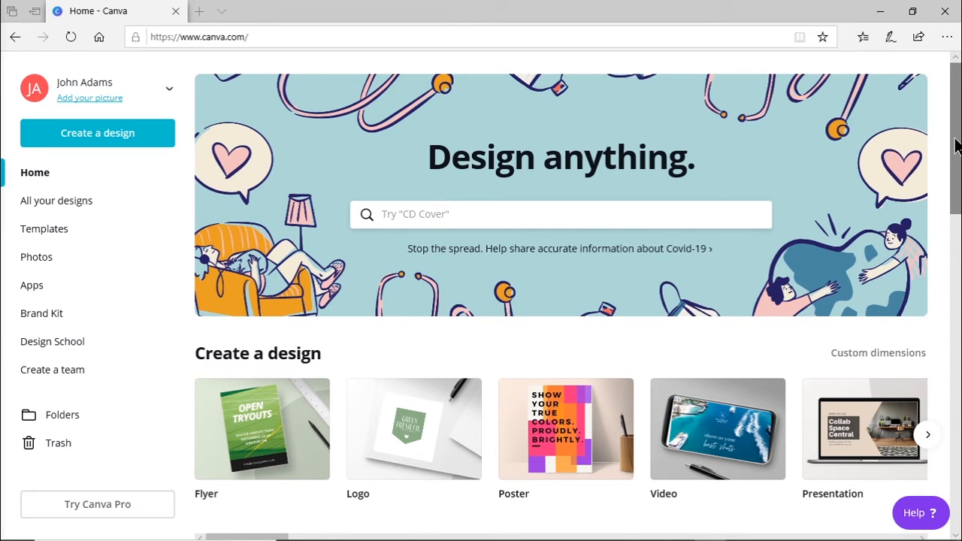
Step: Browse the home page's existing designs, post templates and the range of design types available for creation
{"action": "left_click_drag", "start_coordinate": [955, 146], "coordinate": [952, 270]}
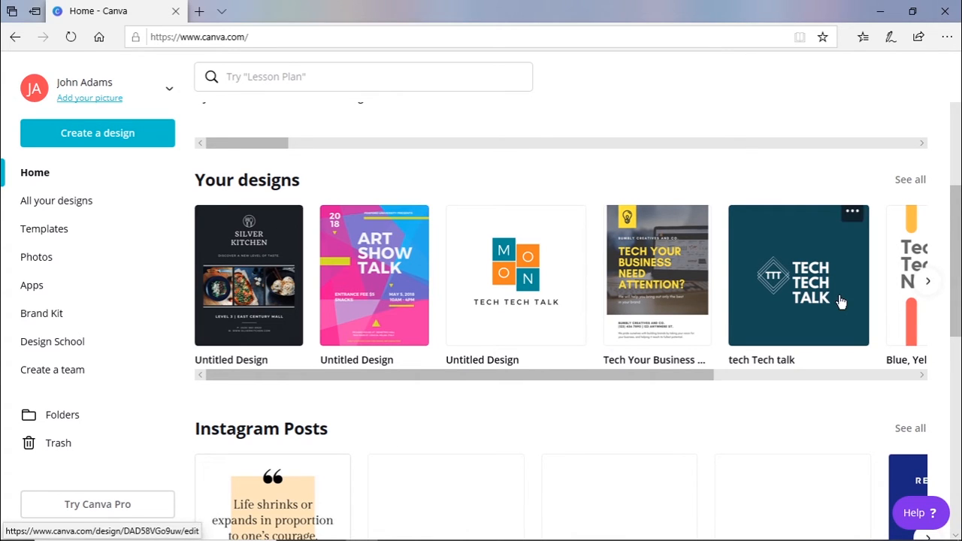
{"action": "left_click_drag", "start_coordinate": [957, 284], "coordinate": [954, 342]}
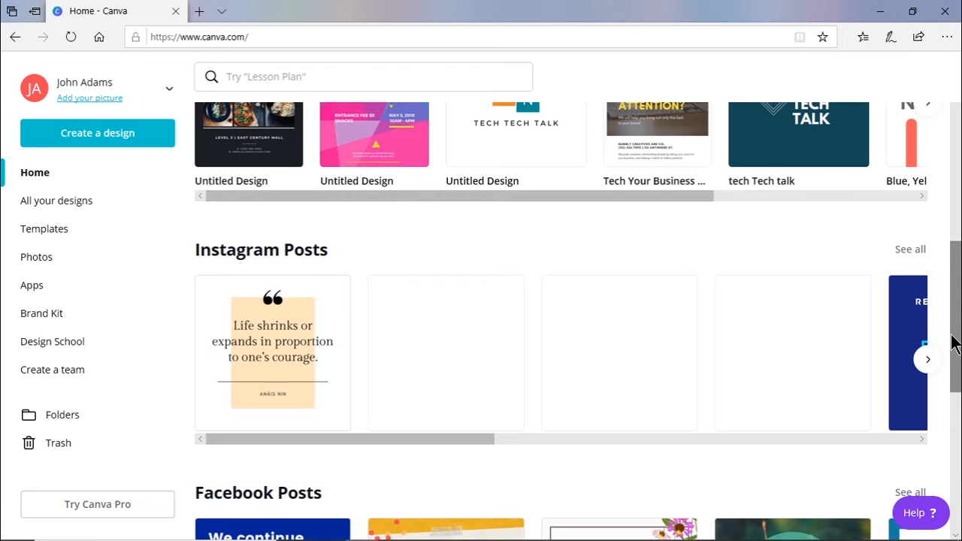
{"action": "left_click_drag", "start_coordinate": [954, 344], "coordinate": [958, 139]}
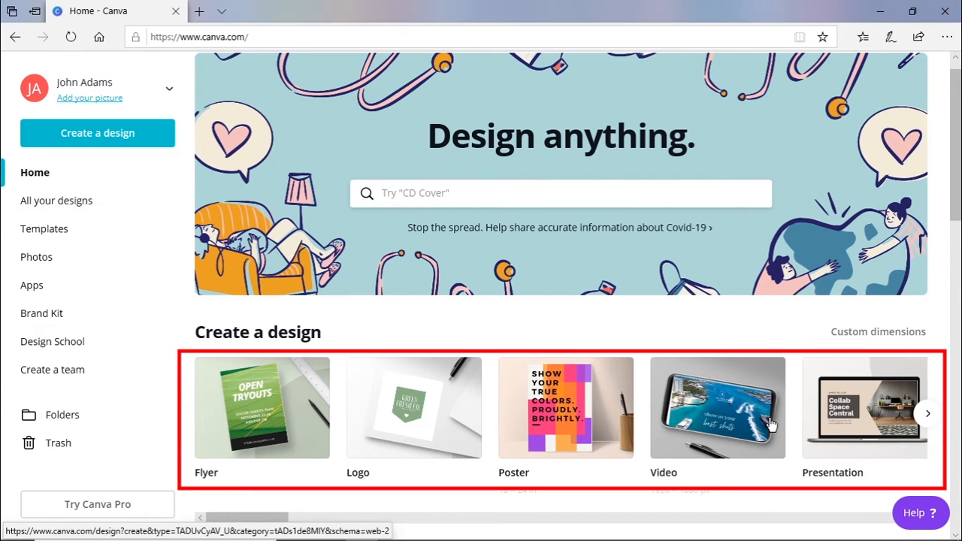
{"action": "left_click", "coordinate": [926, 413]}
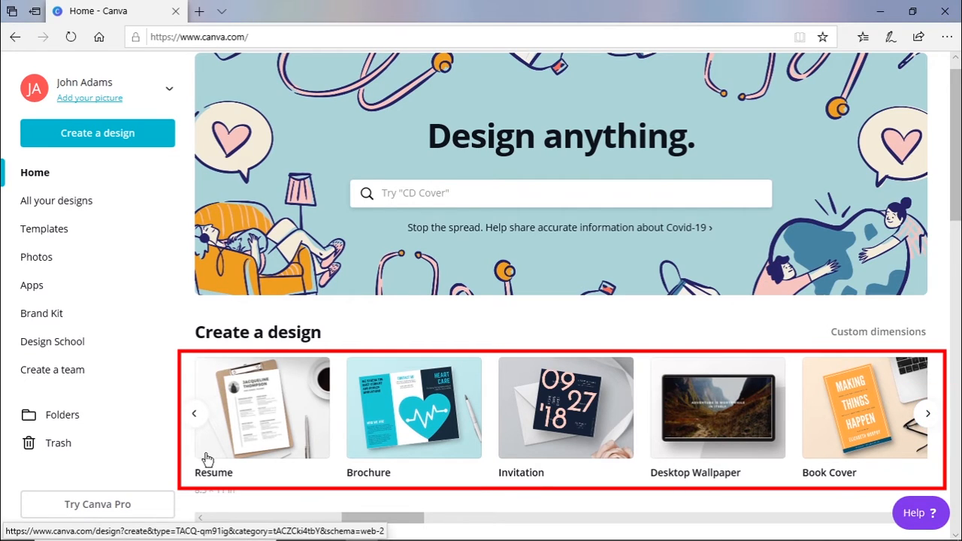
{"action": "left_click", "coordinate": [194, 414]}
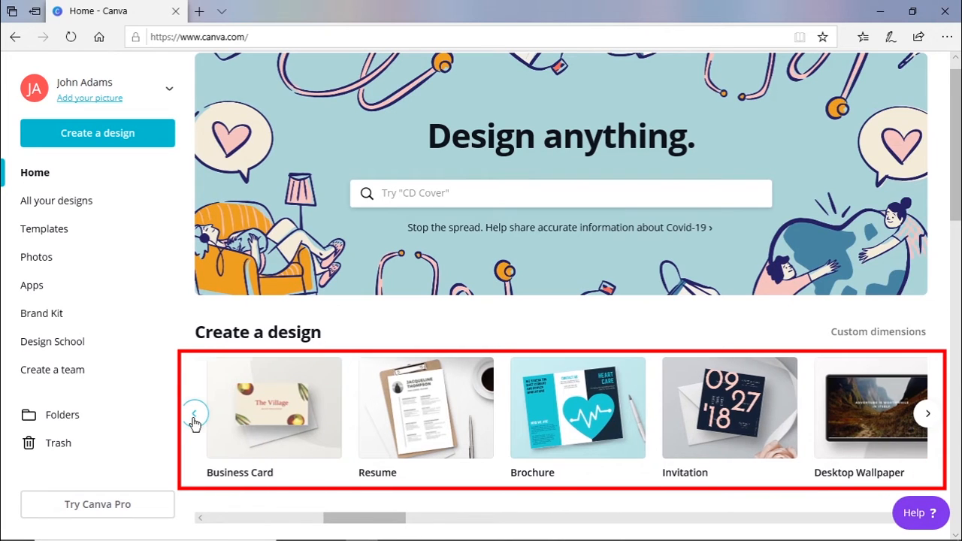
{"action": "left_click", "coordinate": [194, 415]}
{"action": "left_click", "coordinate": [193, 415]}
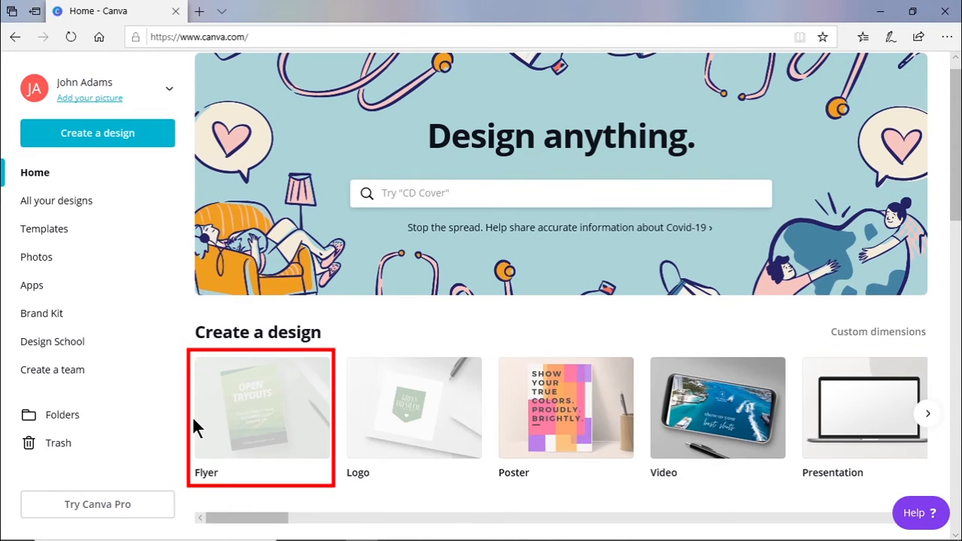
Step: Create a new flyer and apply the Bizz consulting "SUCCESS" template to its blank page
{"action": "left_click", "coordinate": [272, 424]}
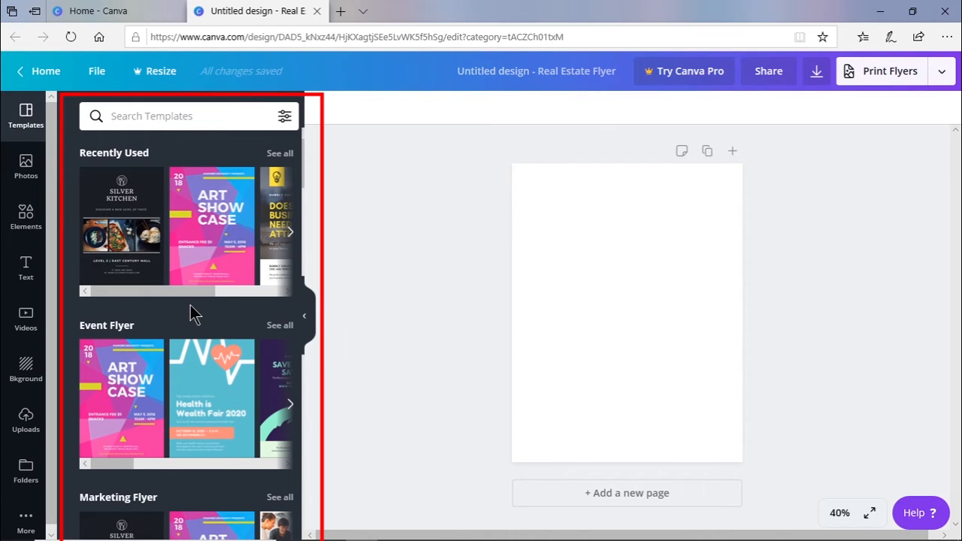
{"action": "scroll", "coordinate": [190, 305], "scroll_direction": "down", "scroll_amount": 4}
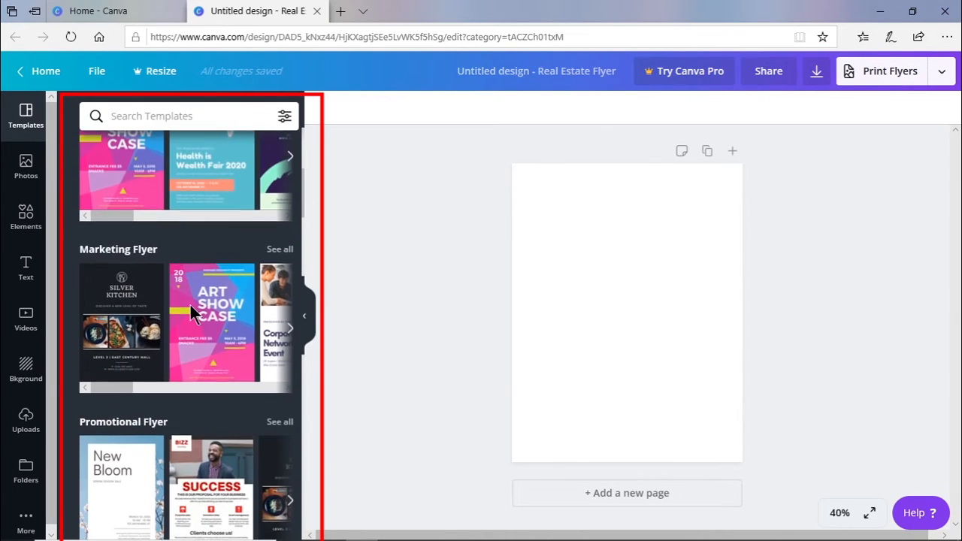
{"action": "scroll", "coordinate": [190, 305], "scroll_direction": "up", "scroll_amount": 1}
{"action": "scroll", "coordinate": [190, 305], "scroll_direction": "down", "scroll_amount": 4}
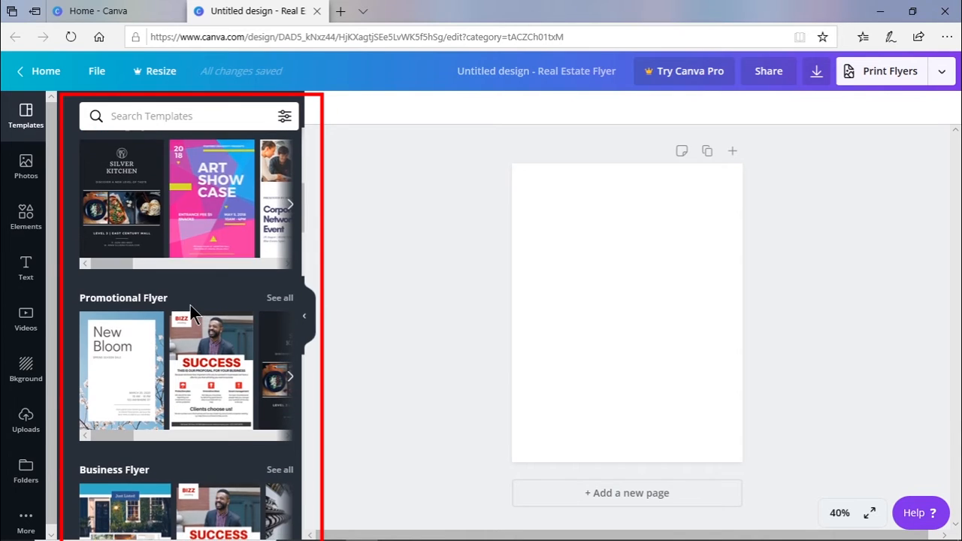
{"action": "scroll", "coordinate": [190, 308], "scroll_direction": "down", "scroll_amount": 1}
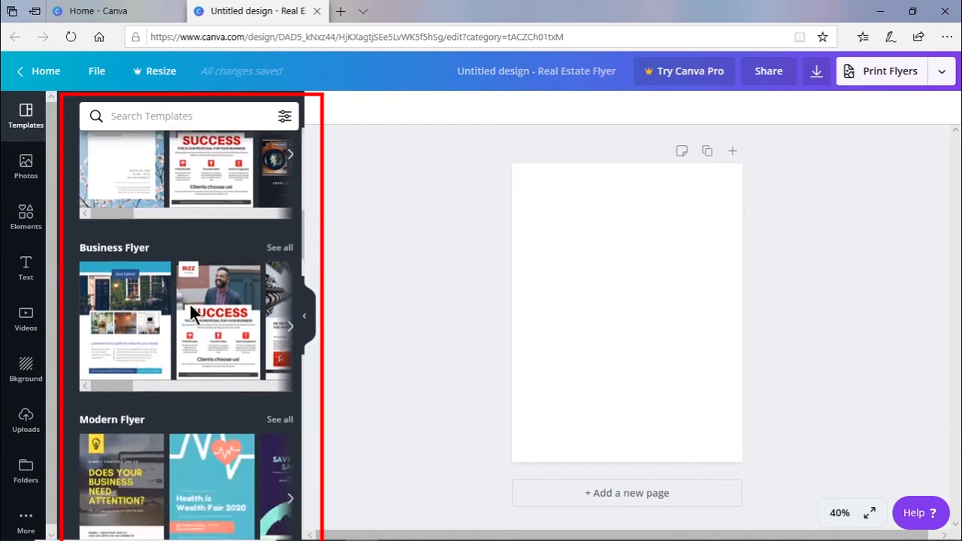
{"action": "scroll", "coordinate": [192, 310], "scroll_direction": "up", "scroll_amount": 2}
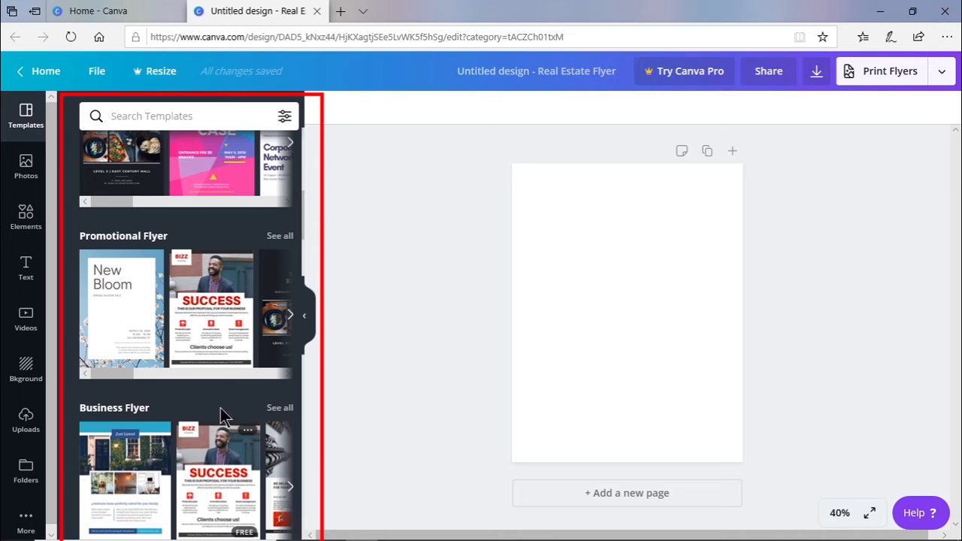
{"action": "left_click", "coordinate": [220, 323]}
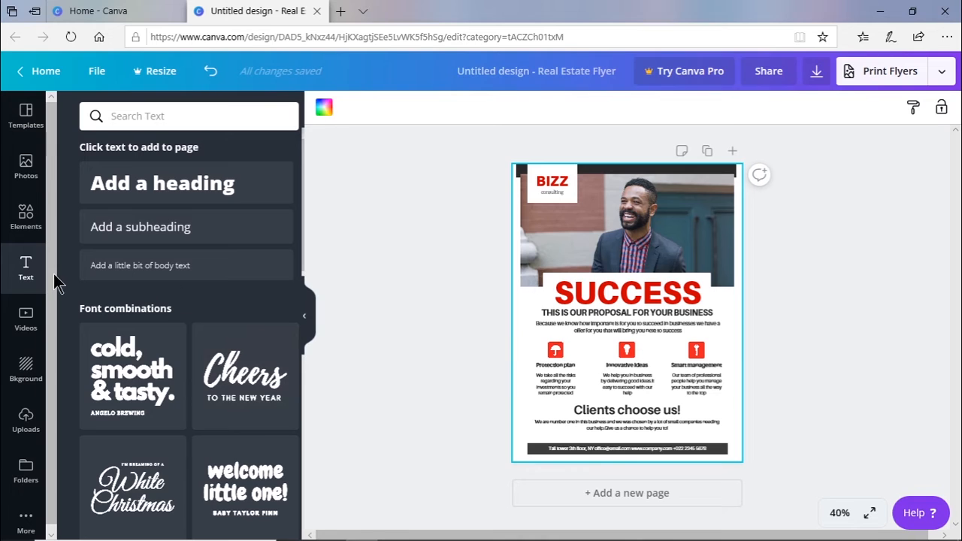
Step: Replace the flyer's red "SUCCESS" headline with "TECH TECH"
{"action": "left_click", "coordinate": [638, 299]}
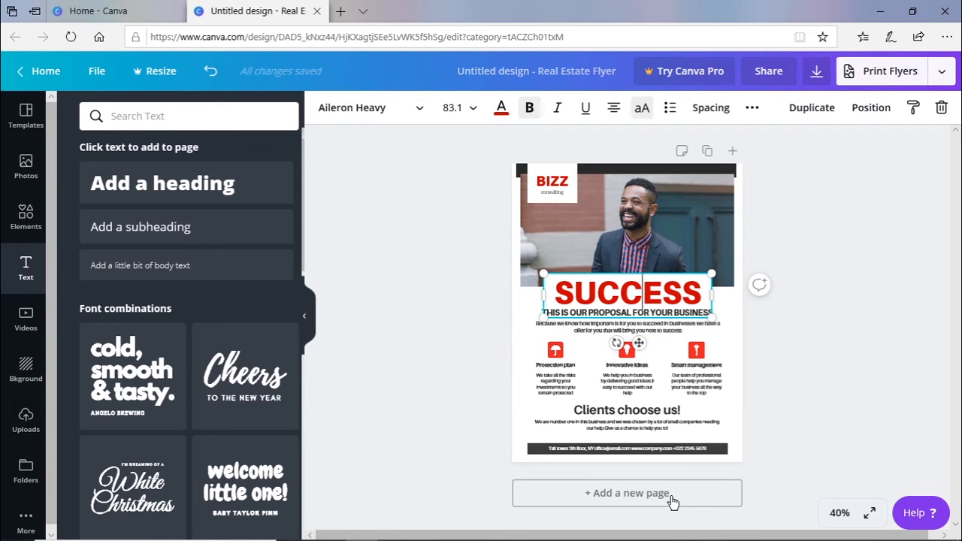
{"action": "key", "text": "BackSpace"}
{"action": "key", "text": "BackSpace"}
{"action": "key", "text": "BackSpace"}
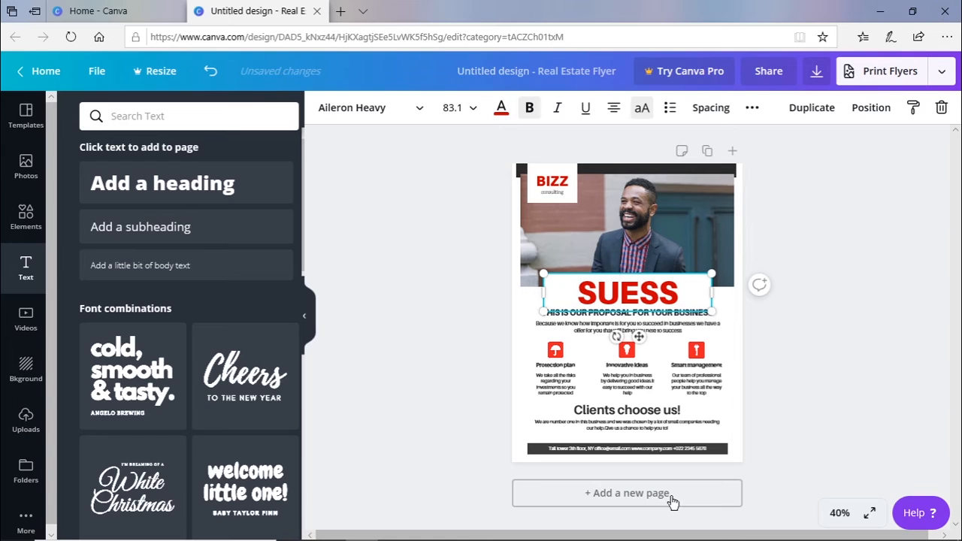
{"action": "key", "text": "Right"}
{"action": "key", "text": "Right"}
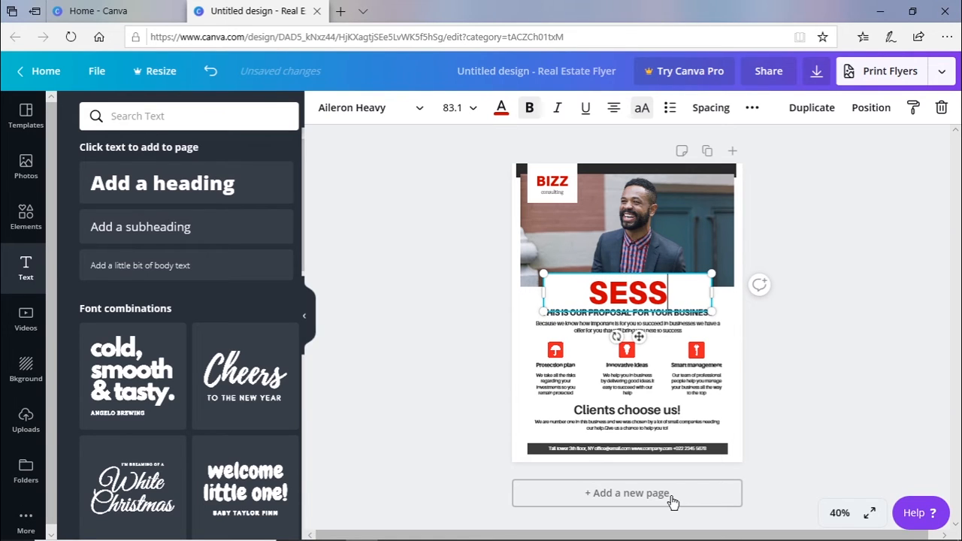
{"action": "key", "text": "BackSpace"}
{"action": "key", "text": "BackSpace"}
{"action": "key", "text": "BackSpace"}
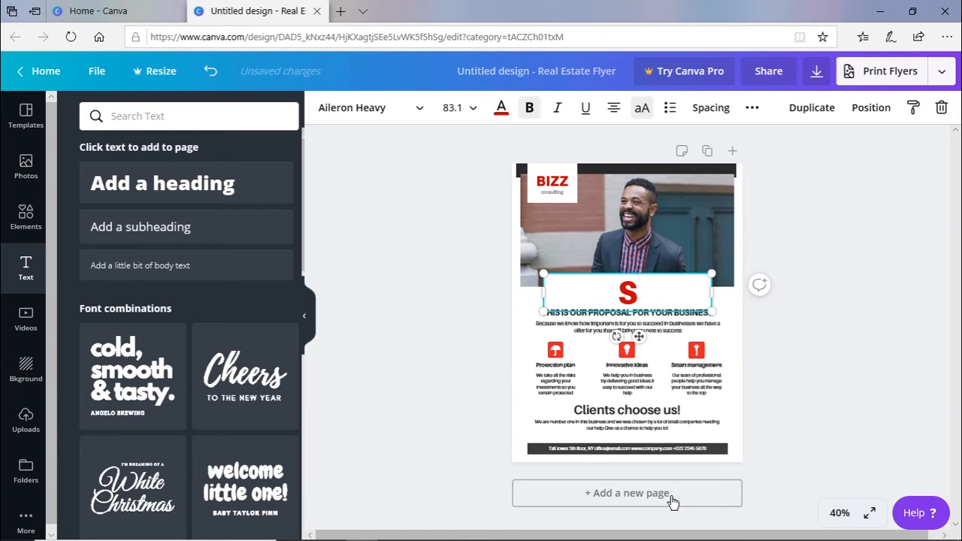
{"action": "key", "text": "BackSpace"}
{"action": "type", "text": "TECH TECH"}
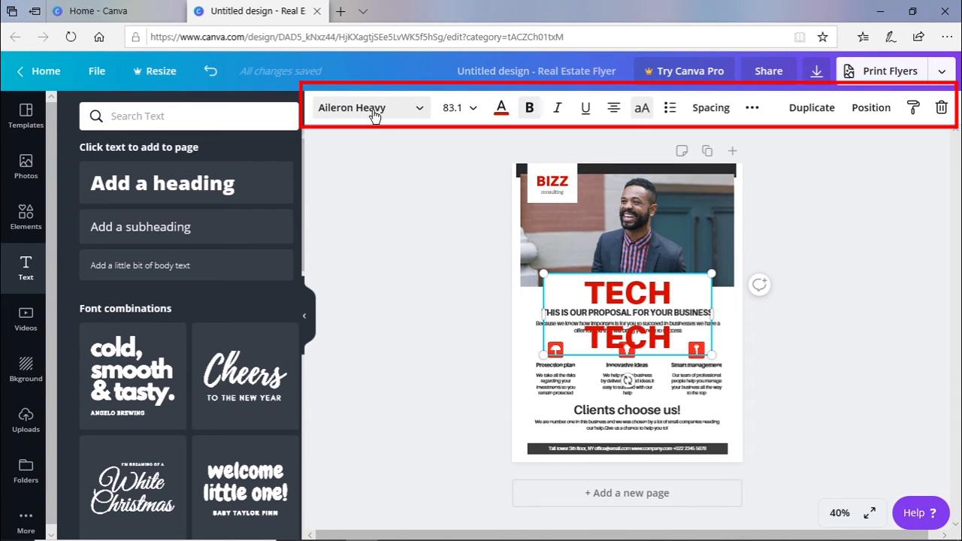
Step: Set the flyer headline's font size to 28 and shift the umbrella icon slightly up and to the left
{"action": "left_click", "coordinate": [474, 110]}
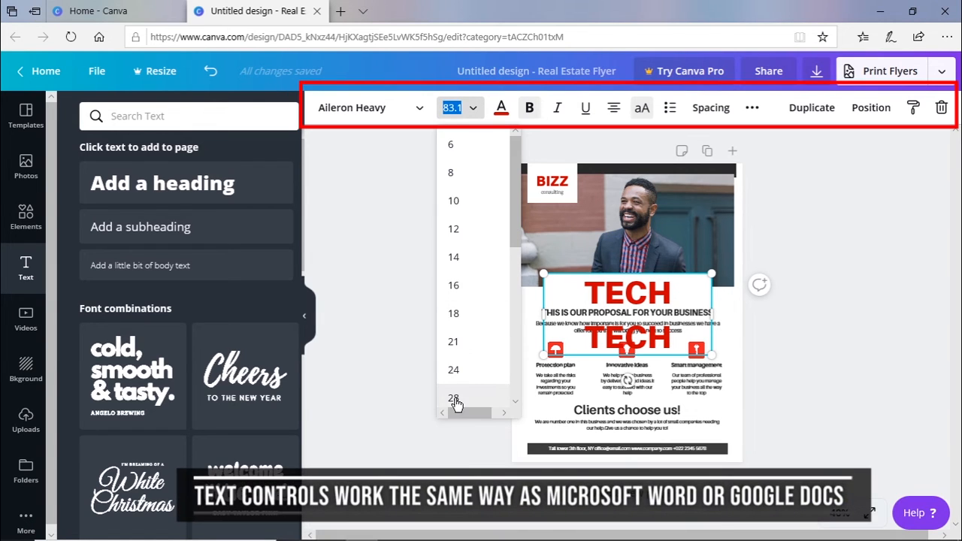
{"action": "left_click", "coordinate": [453, 398]}
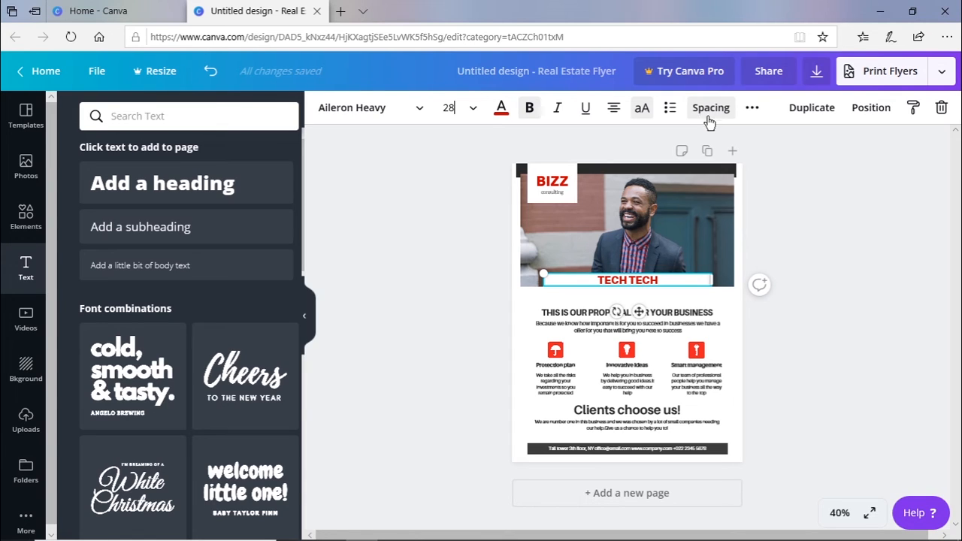
{"action": "left_click", "coordinate": [555, 352]}
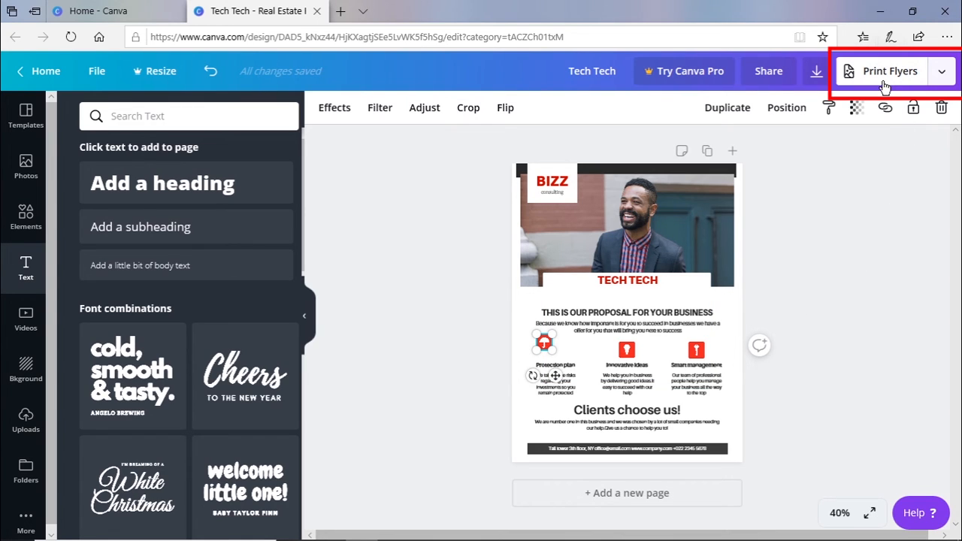
Step: View the flyer's publishing options and return to the home page to look at the saved designs
{"action": "left_click", "coordinate": [940, 75]}
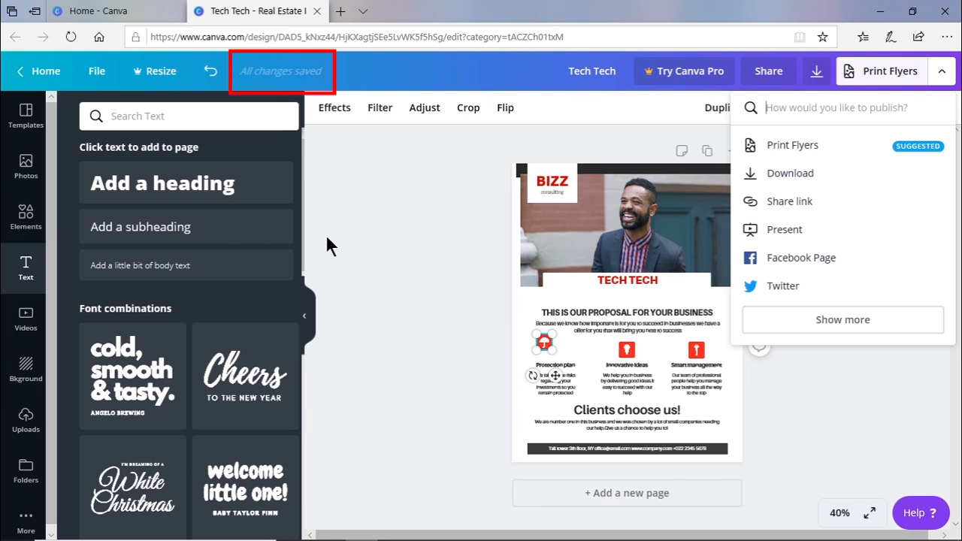
{"action": "left_click", "coordinate": [46, 79]}
{"action": "left_click", "coordinate": [47, 79]}
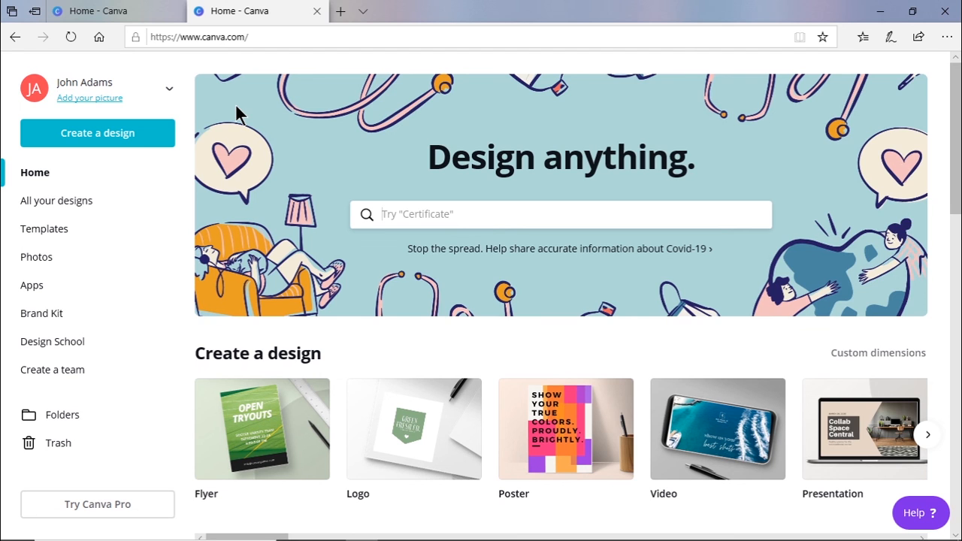
{"action": "scroll", "coordinate": [235, 105], "scroll_direction": "down", "scroll_amount": 4}
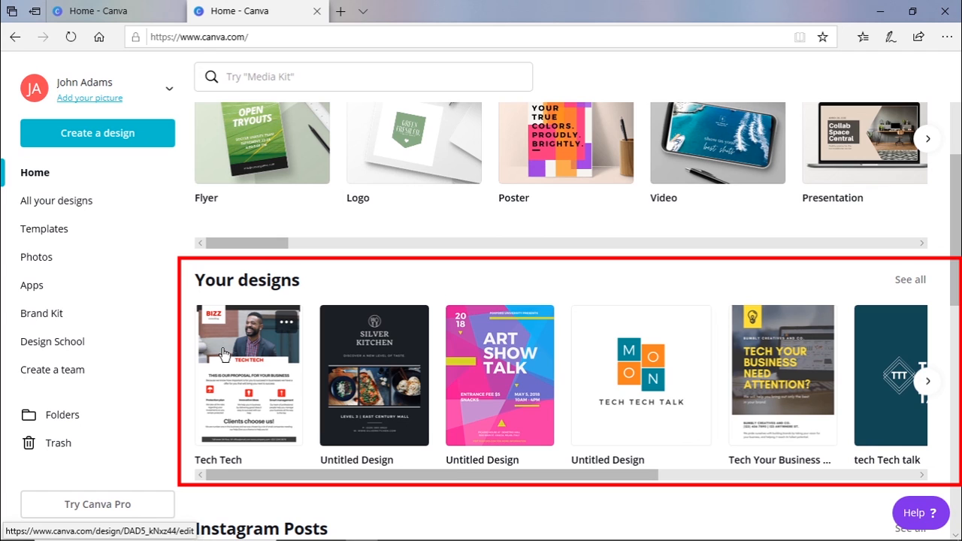